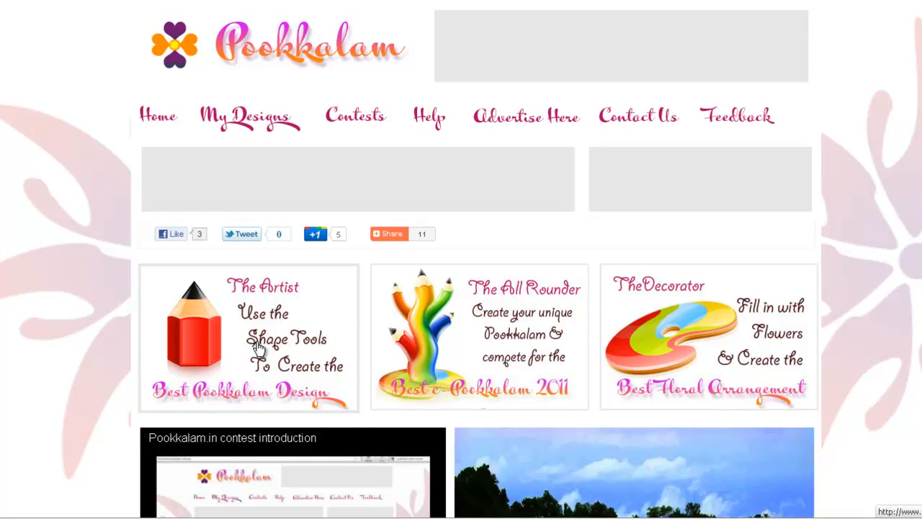
Open The Artist drawing tool for Pookkalam designs and dismiss its getting-started message
left_click(260, 347)
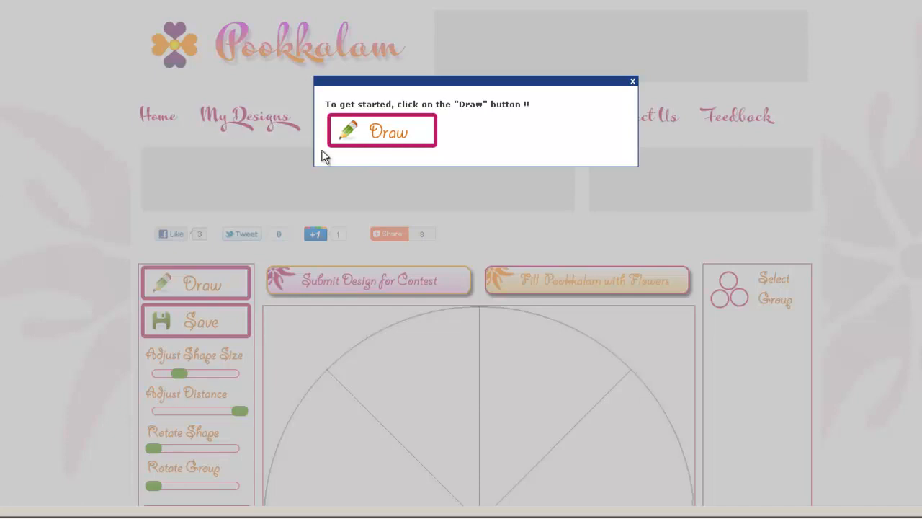
left_click(633, 81)
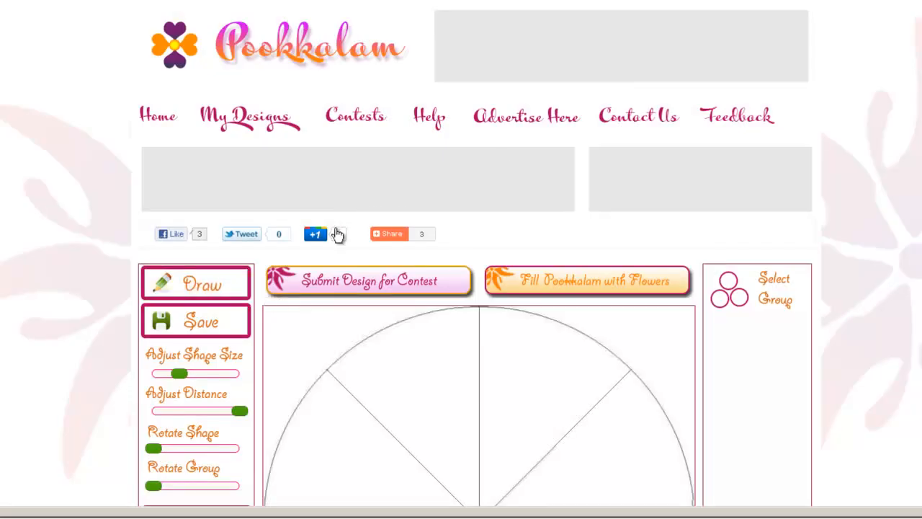
Add a group of 8 circles arranged around the centre of the canvas
left_click(181, 290)
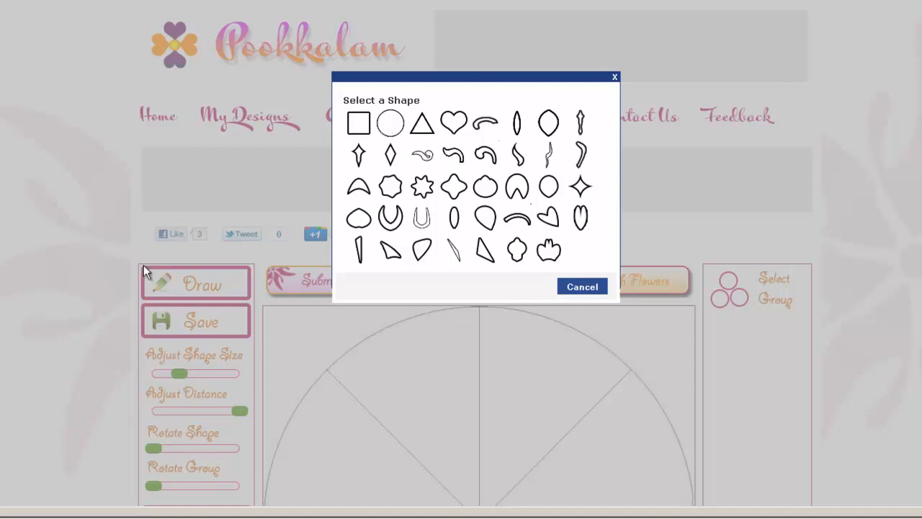
left_click(390, 124)
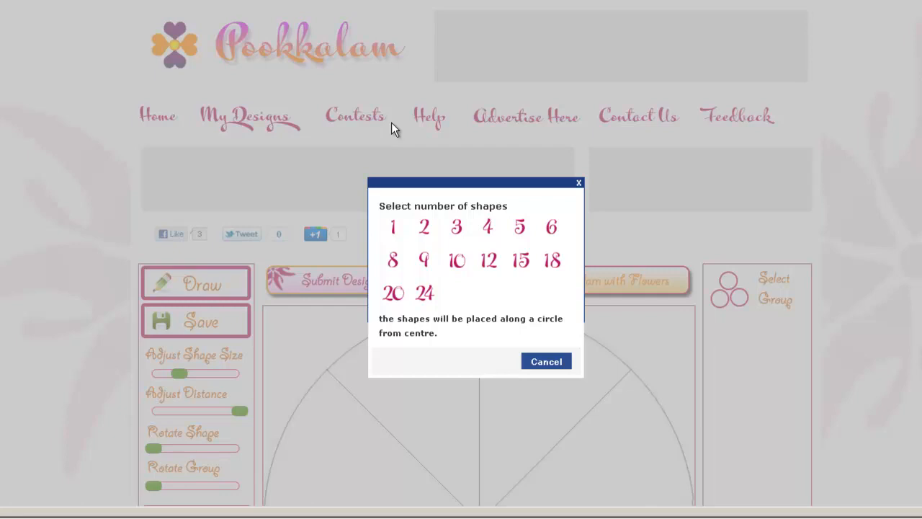
left_click(391, 261)
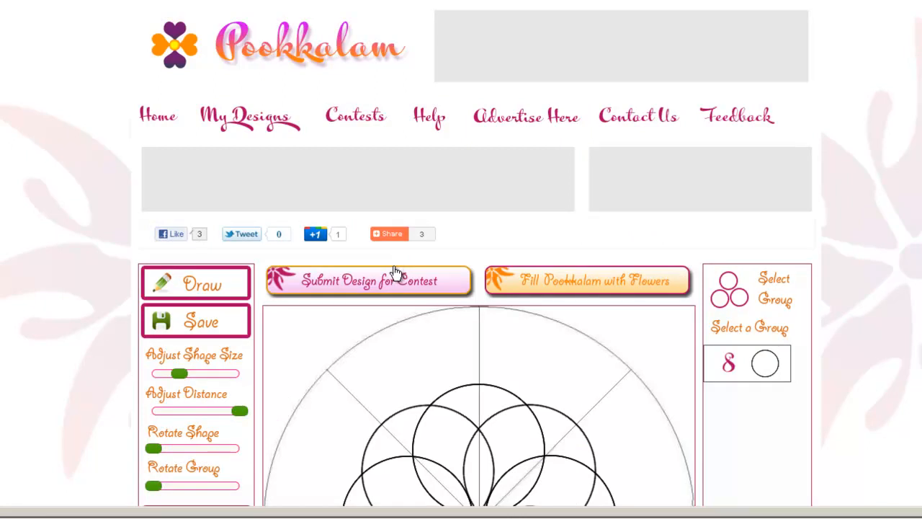
Enlarge the circles in the group and adjust their distance from the centre so that they overlap within the guideline circle
scroll(395, 274, "down", 3)
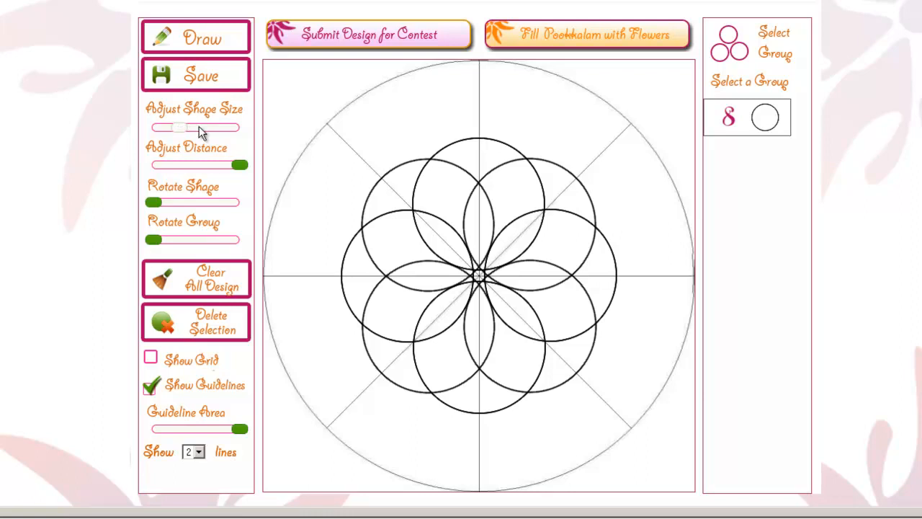
key("Right")
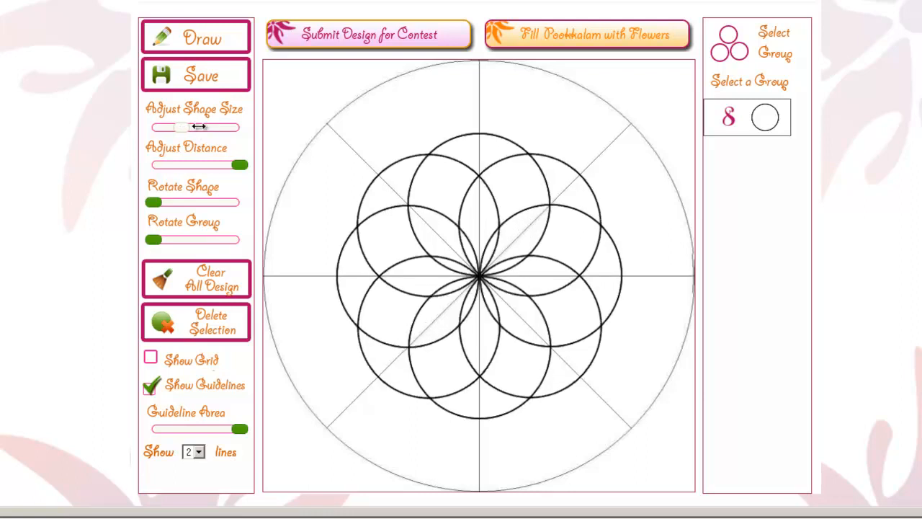
left_click(199, 126)
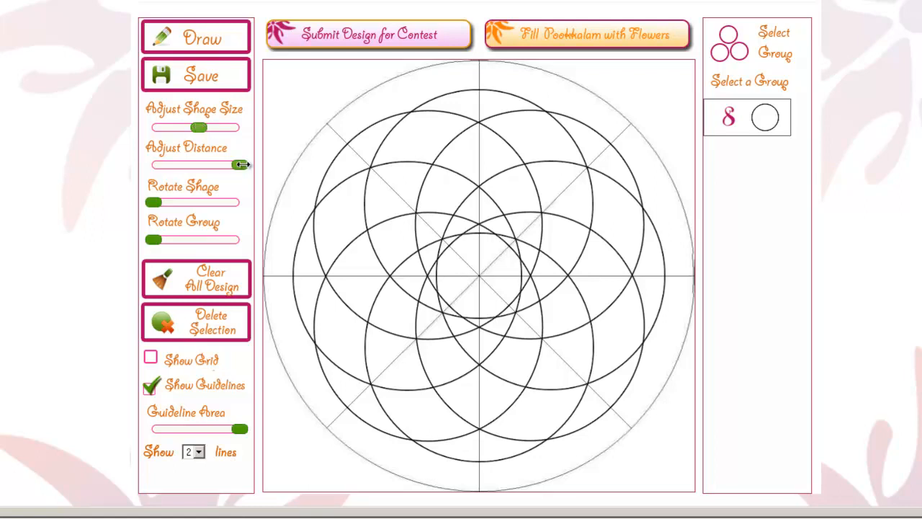
left_click_drag(243, 165, 244, 165)
left_click(177, 164)
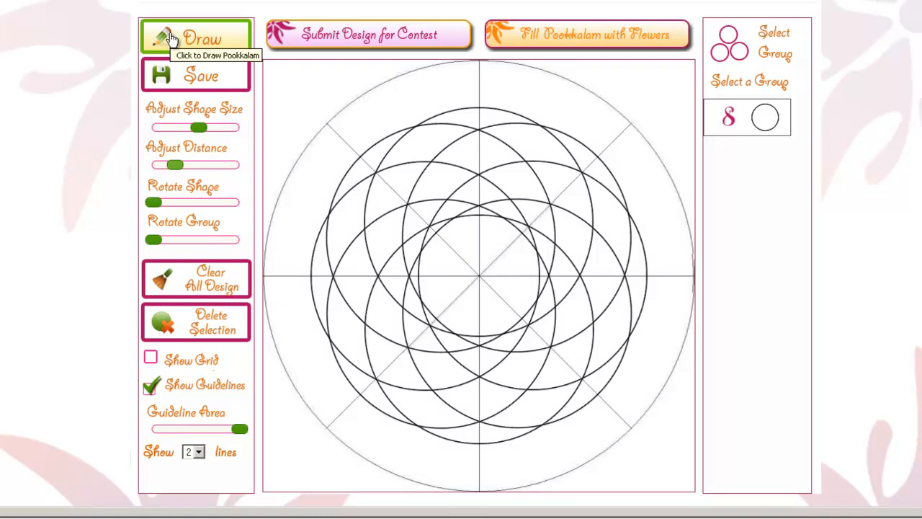
Clear the whole design and add a group of 4 hearts around the centre
left_click(203, 274)
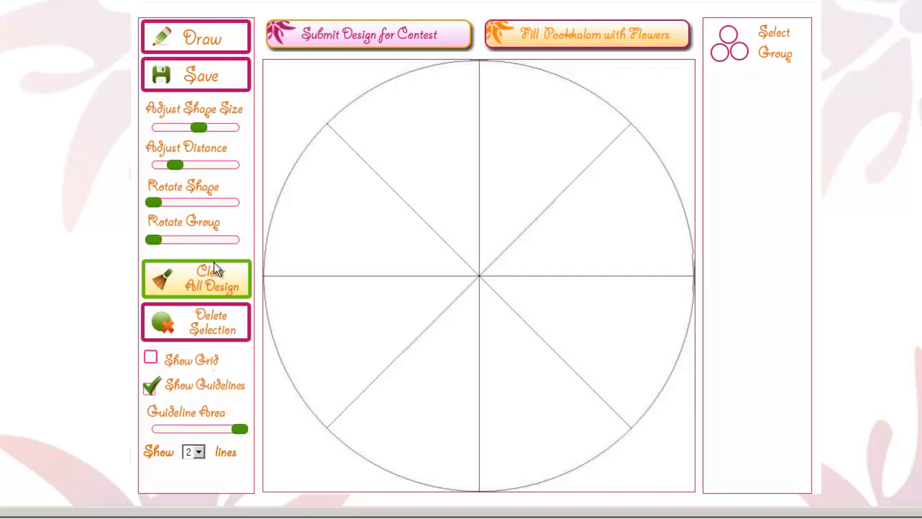
left_click(207, 38)
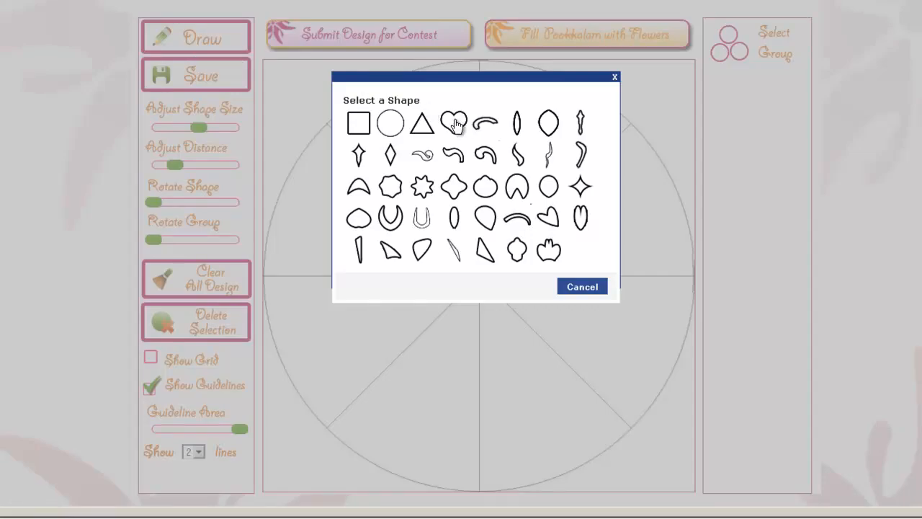
left_click(454, 123)
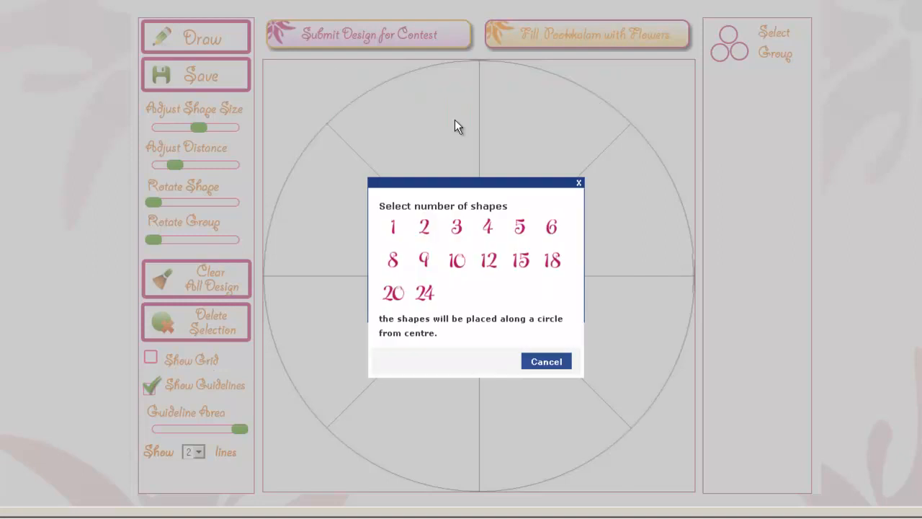
left_click(489, 228)
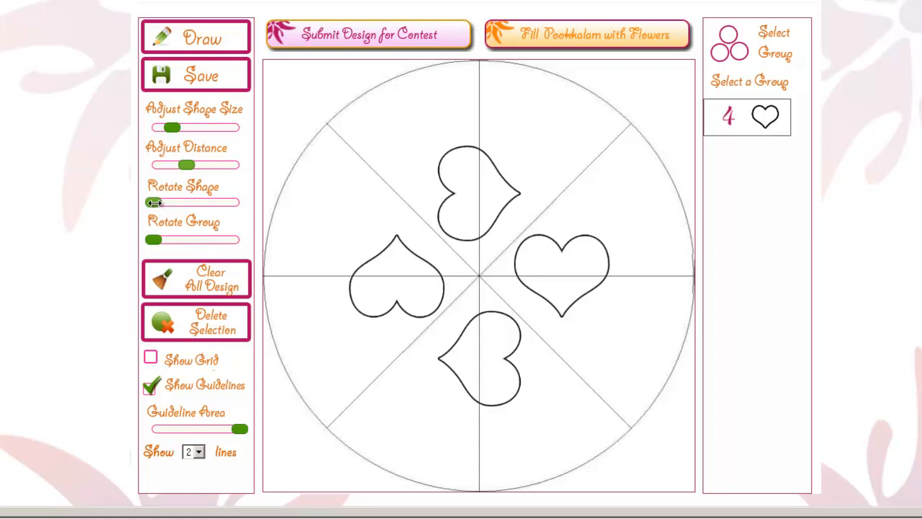
Rotate each of the four hearts in place by about half a turn
left_click_drag(155, 203, 175, 202)
left_click(174, 202)
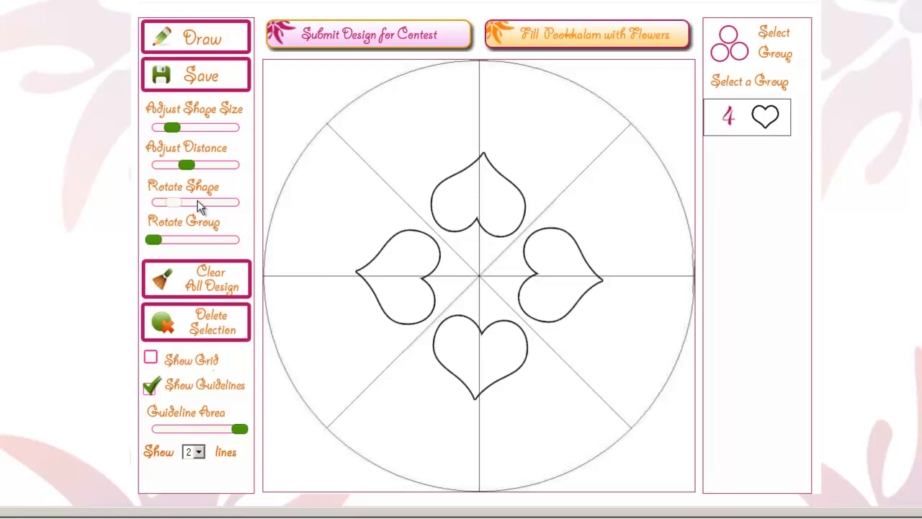
left_click(198, 200)
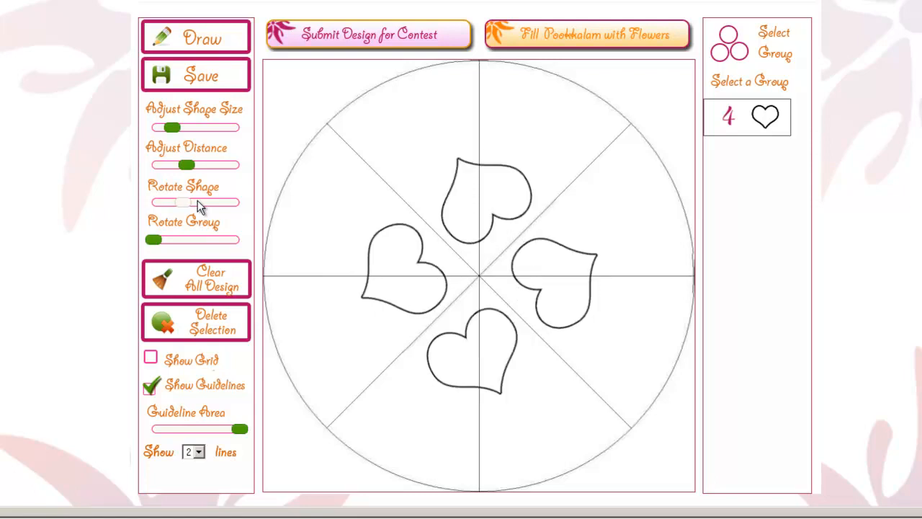
left_click(198, 201)
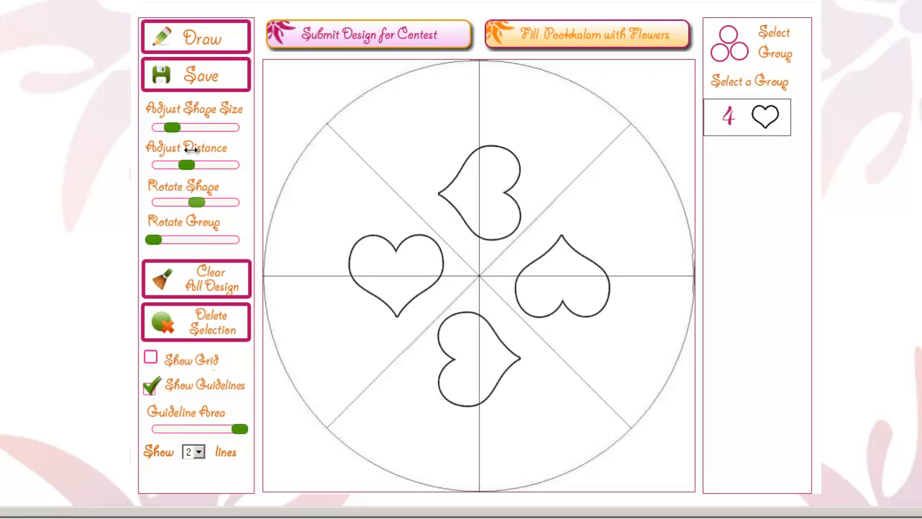
Bring the four hearts closer to the centre and enlarge them so that they overlap
left_click_drag(178, 164, 167, 164)
left_click_drag(172, 126, 177, 124)
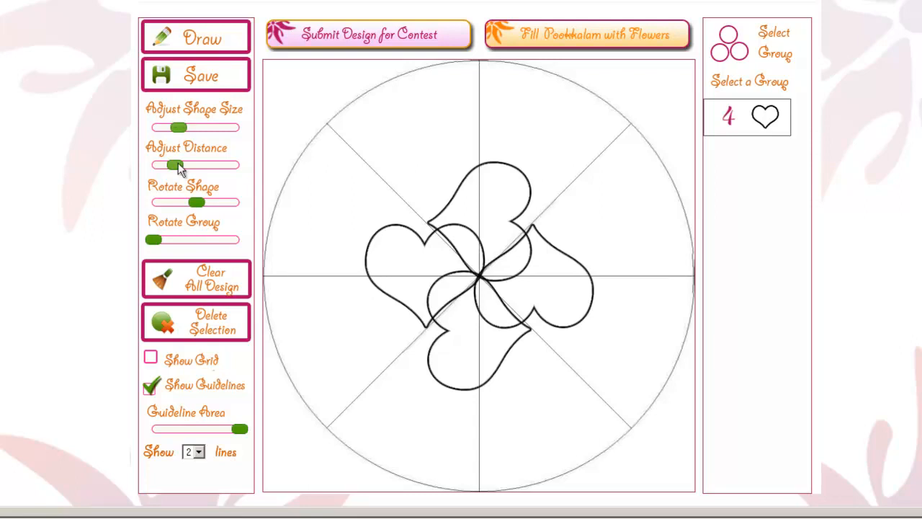
Rotate the four hearts in place until their points face outward exactly along the vertical and horizontal guidelines
left_click(172, 202)
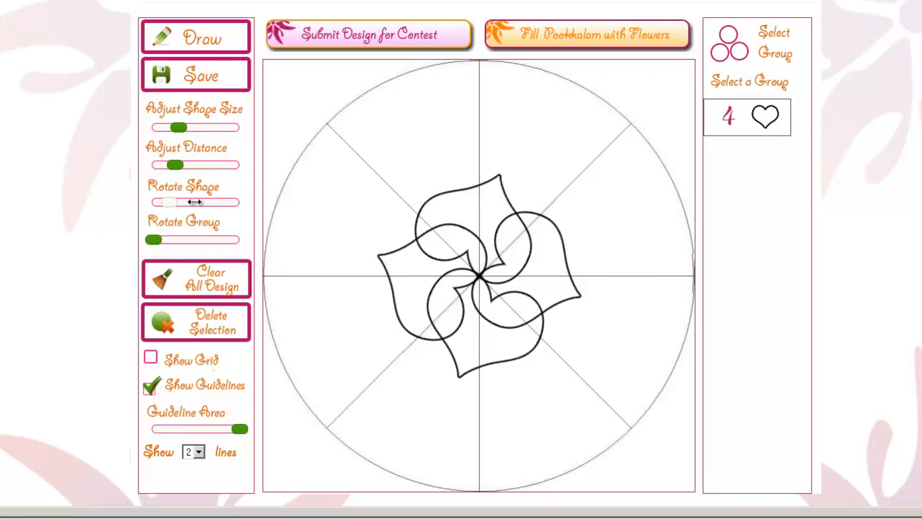
left_click(195, 202)
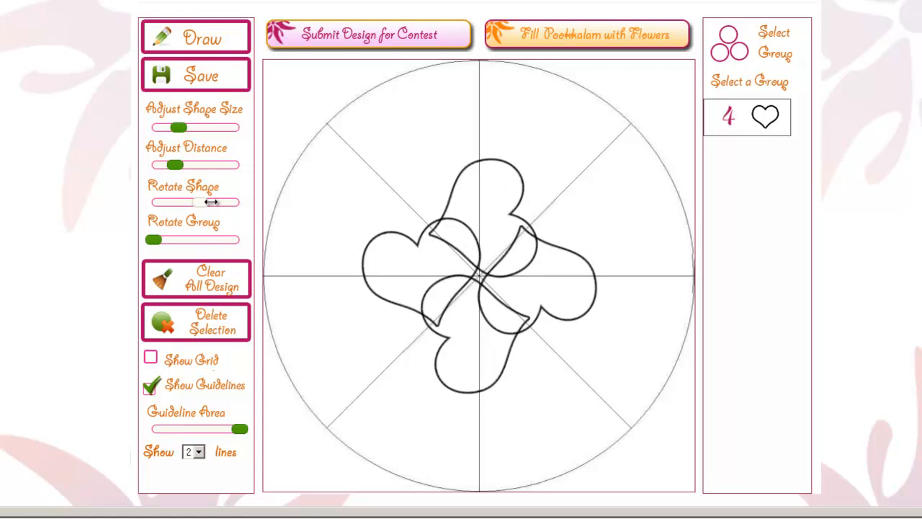
left_click(211, 201)
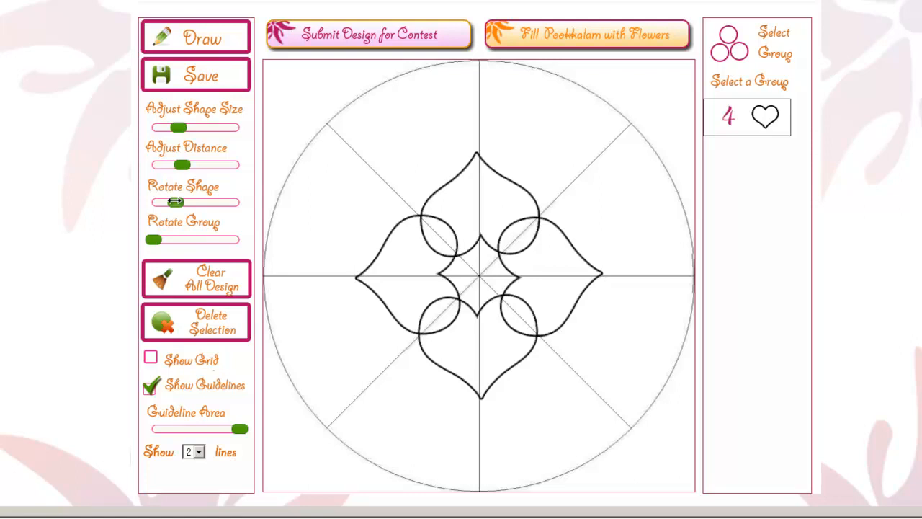
key("Right")
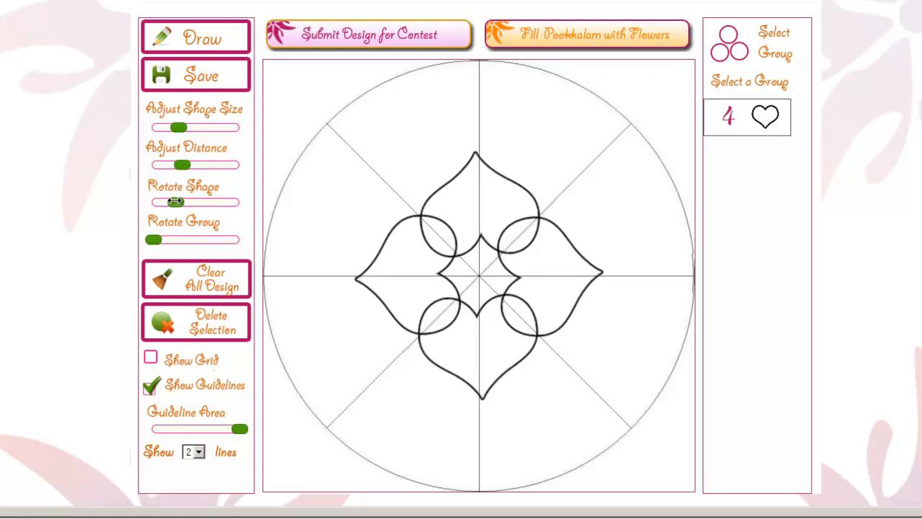
key("Right")
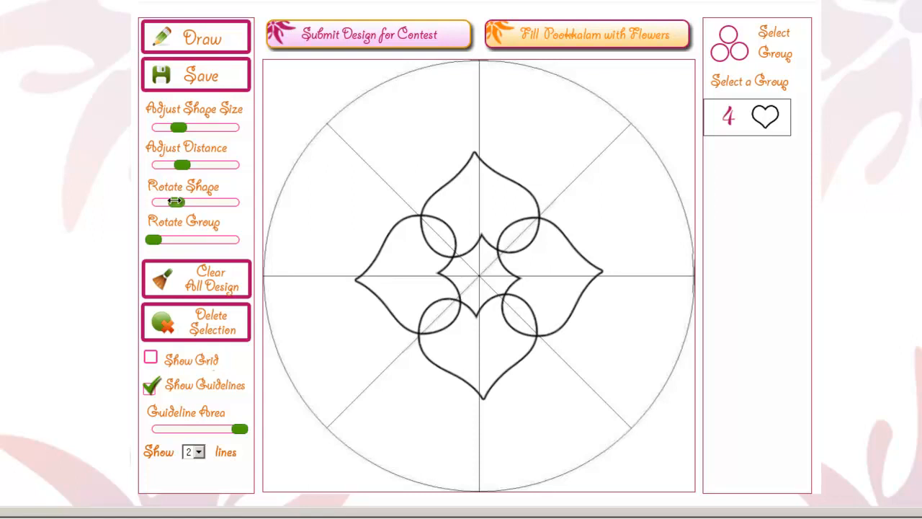
left_click_drag(181, 201, 179, 201)
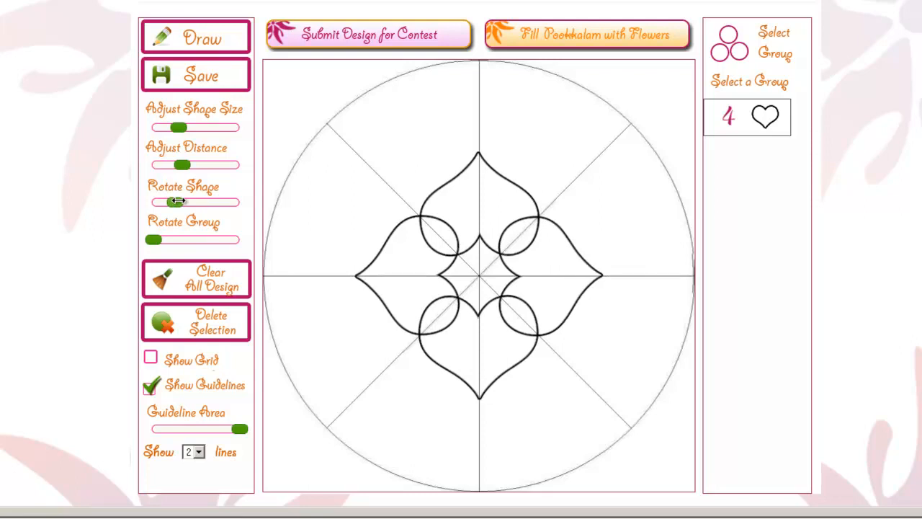
Add a second group of 4 hearts around the centre of the design
left_click(206, 42)
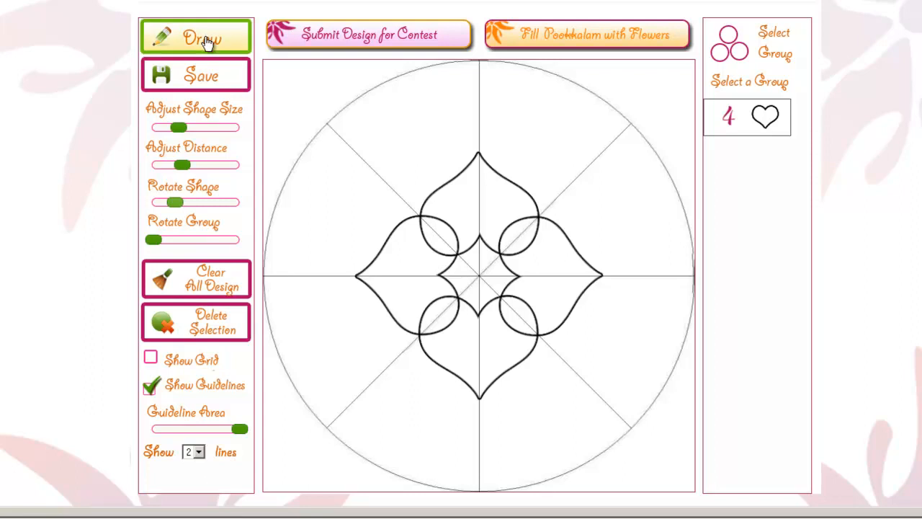
left_click(216, 40)
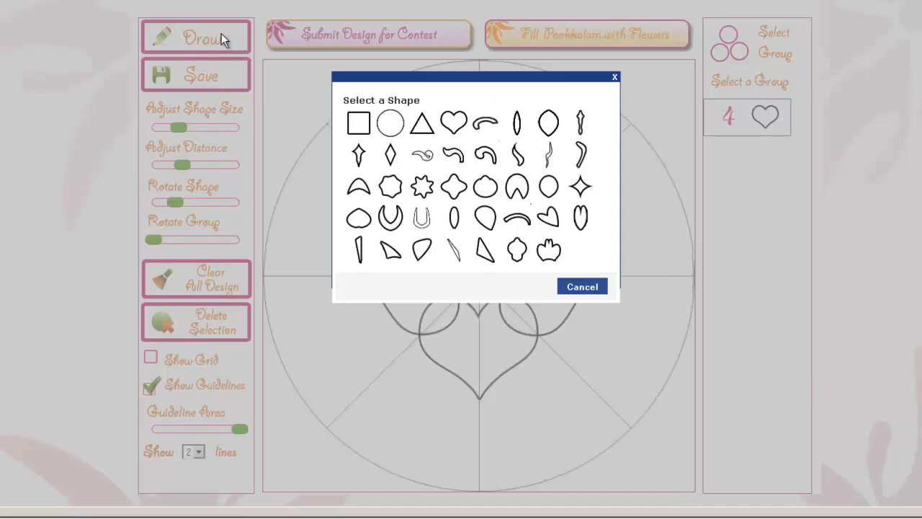
left_click(455, 123)
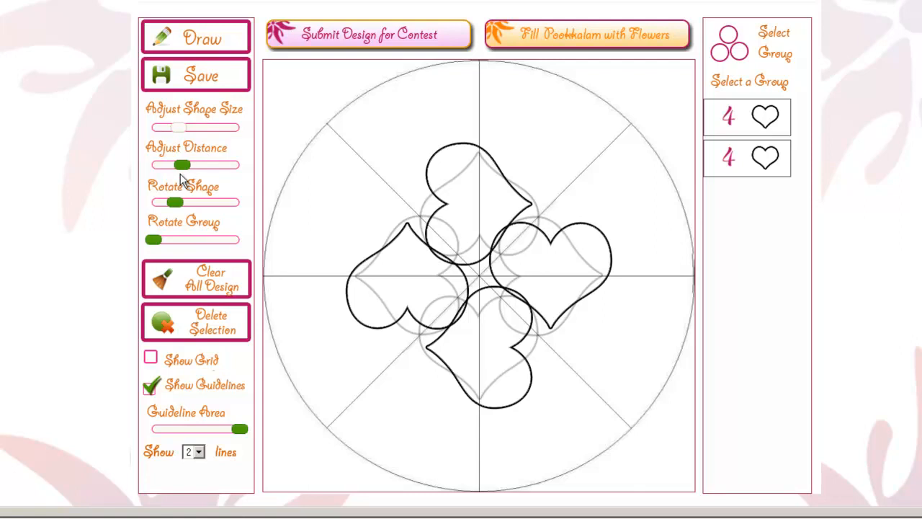
Shrink and reposition the second group's hearts, rotating them to point outward inside the tips of the larger hearts
left_click_drag(178, 128, 164, 127)
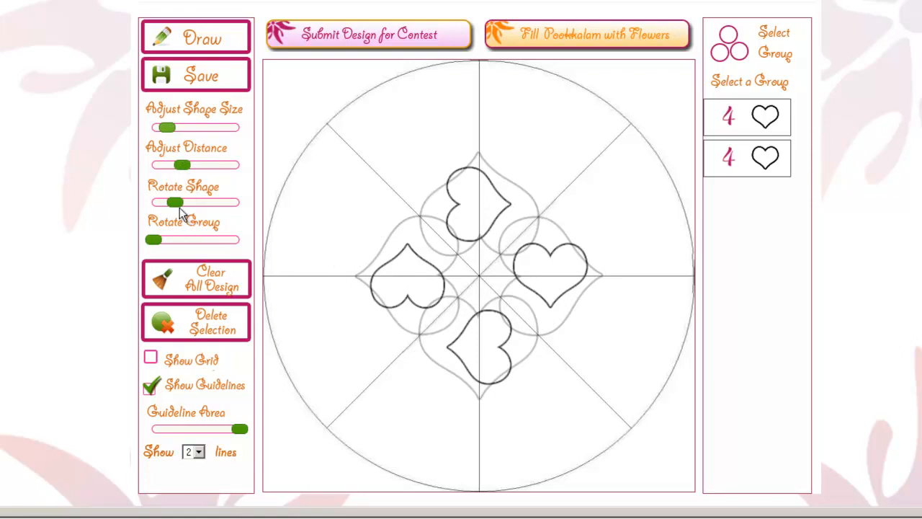
left_click_drag(182, 165, 186, 165)
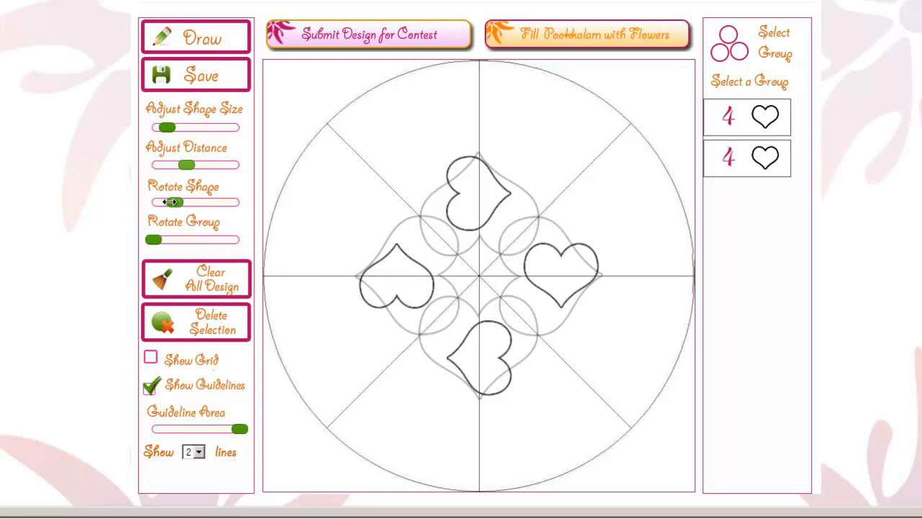
left_click_drag(170, 202, 175, 202)
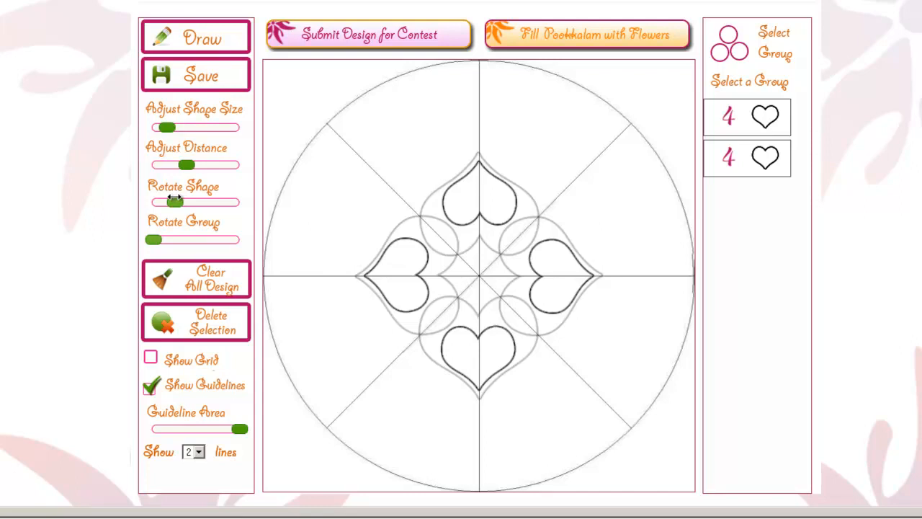
Rotate the smaller heart group around the centre so that its hearts sit diagonally between the larger ones
left_click(154, 239)
key("Right")
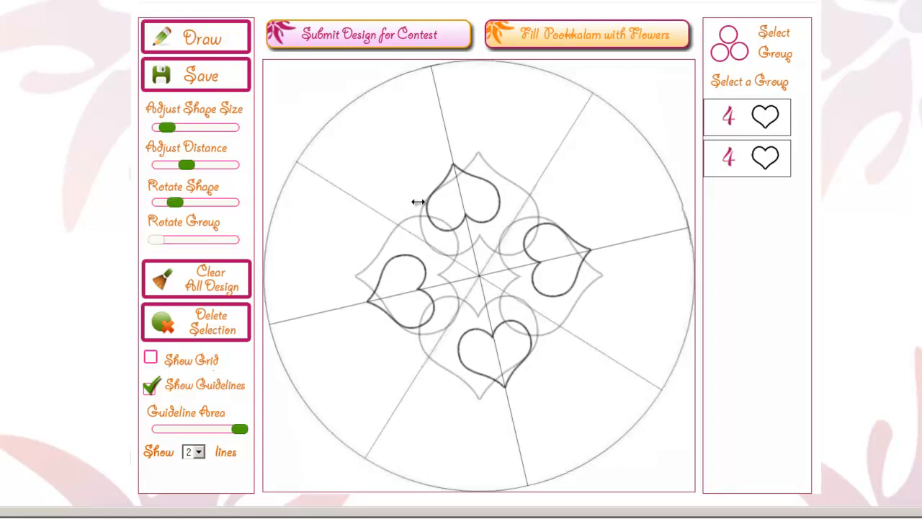
key("Right")
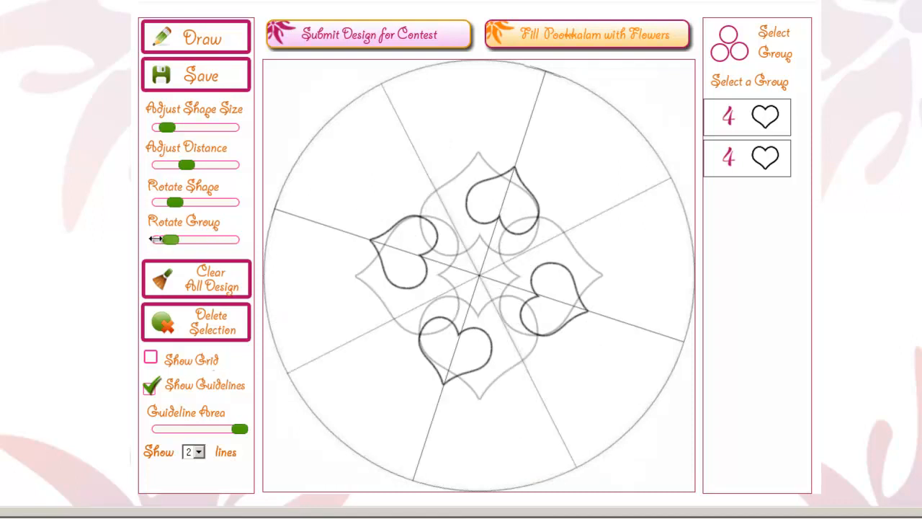
key("Right")
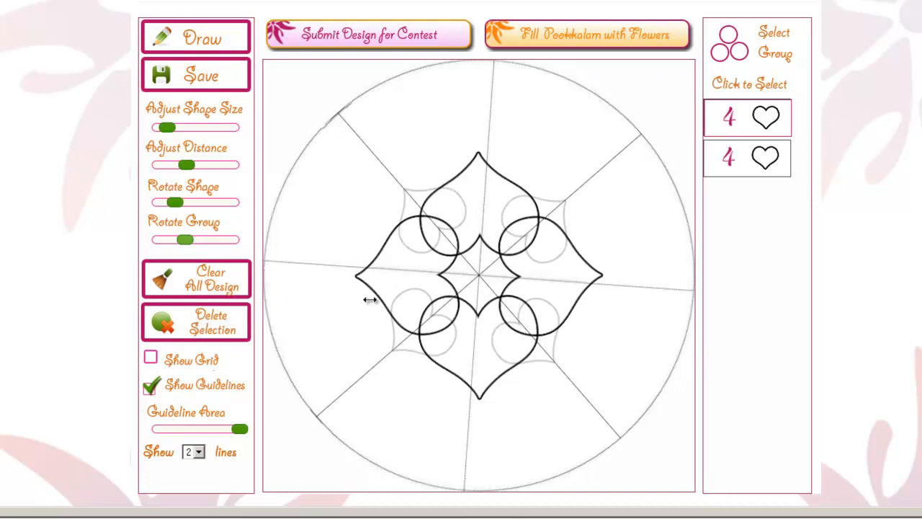
Select the smaller heart group and move its hearts farther out from the centre, clear of the larger hearts
left_click(417, 296)
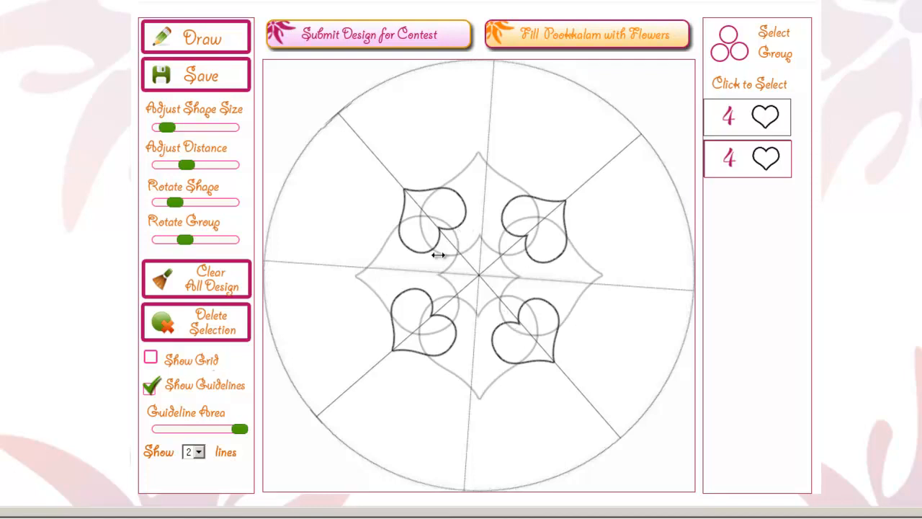
left_click(480, 324)
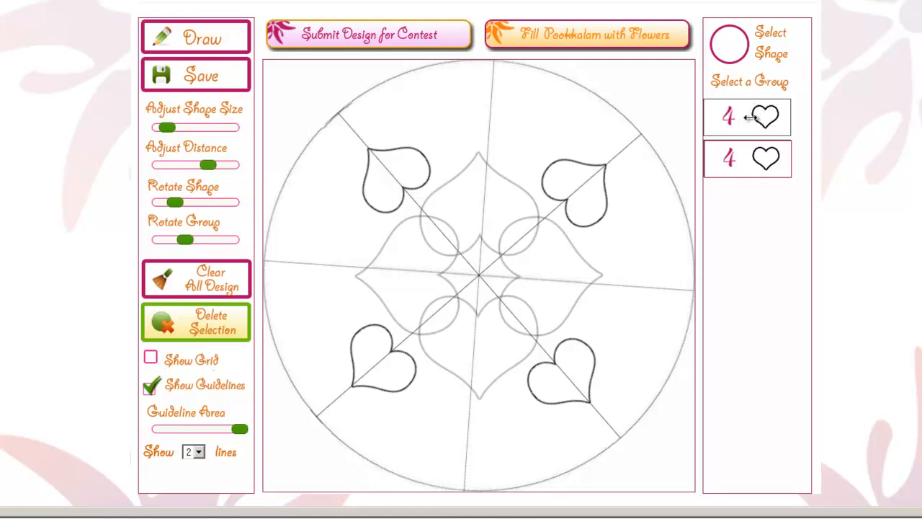
Delete the smaller heart group from the design and hide the grid
key("Delete")
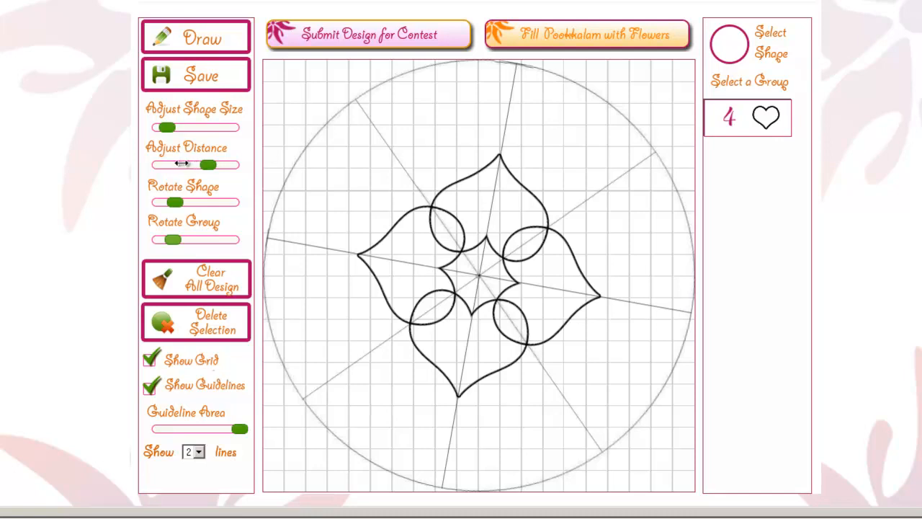
left_click(150, 359)
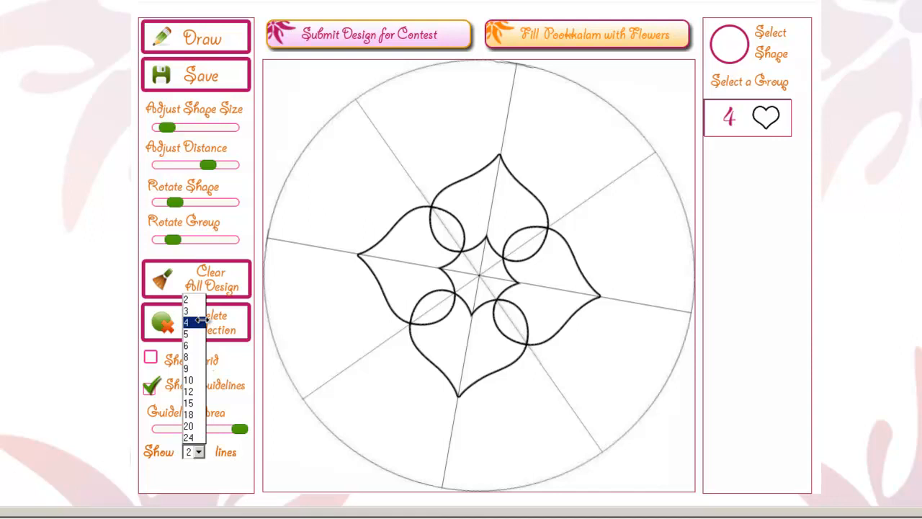
Set the guidelines to 4 lines and reduce the guideline area to a smaller circle around the centre of the hearts
left_click(200, 321)
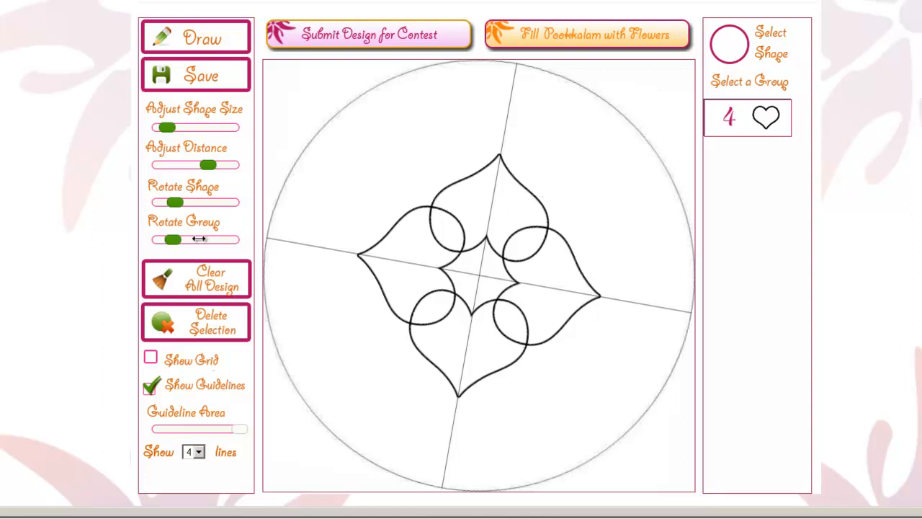
left_click(184, 239)
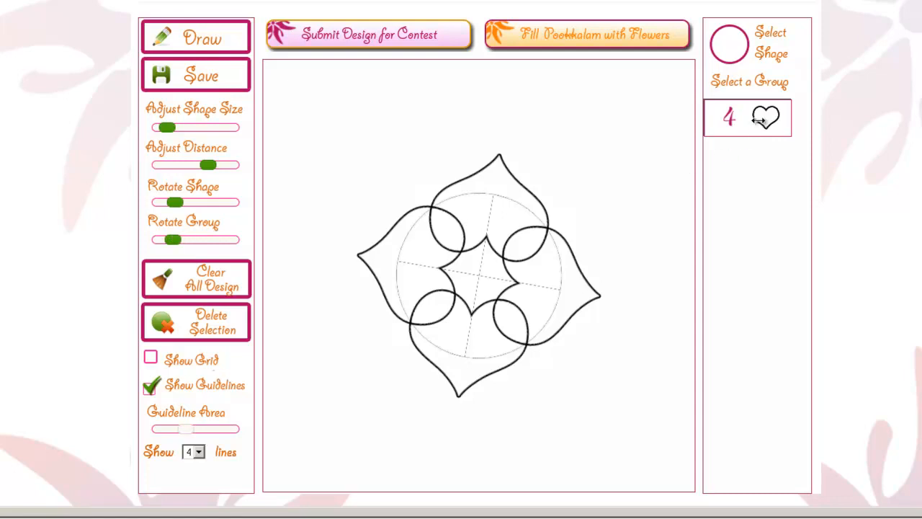
left_click(205, 244)
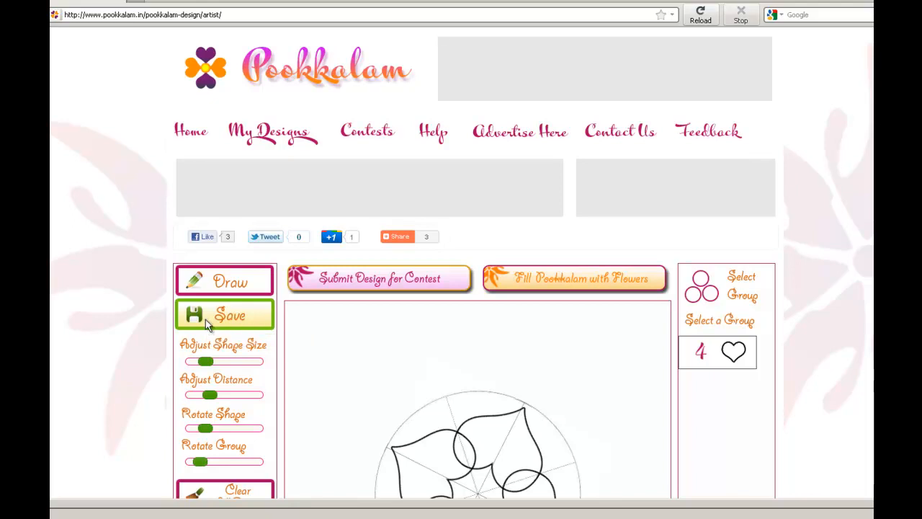
Start saving the design and continue to the account registration form
left_click(205, 320)
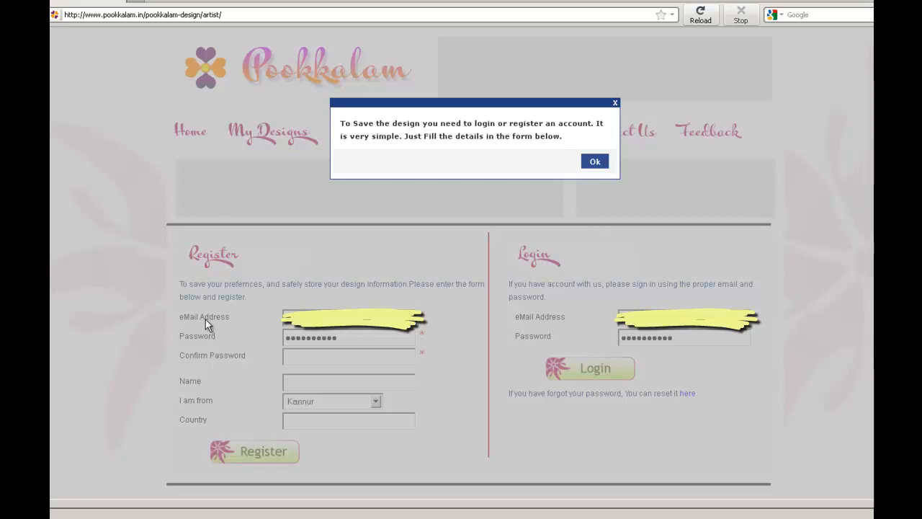
left_click(595, 163)
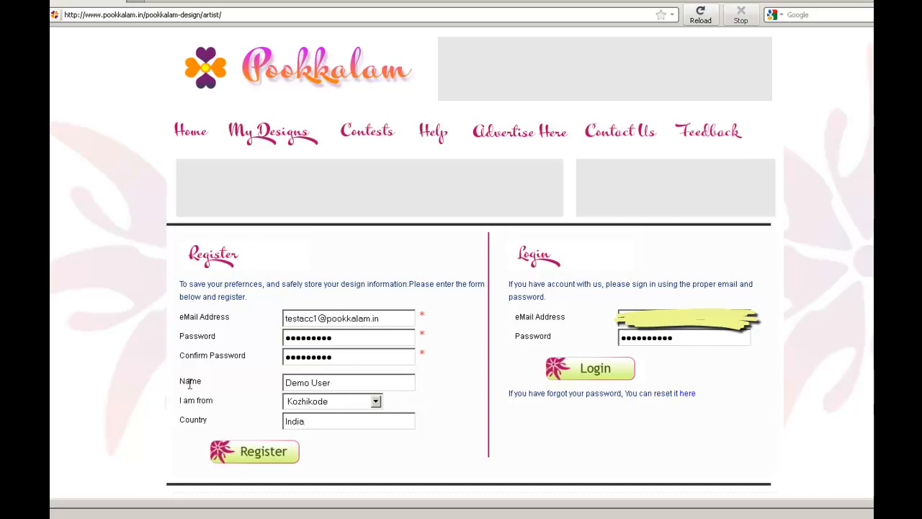
Choose Kozhikode as the home district and register the account so that the design is saved
left_click(311, 405)
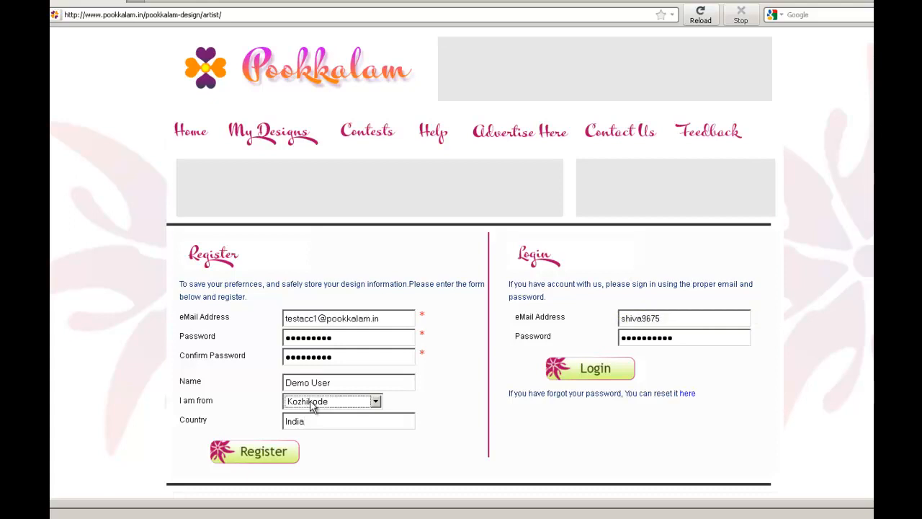
left_click(311, 406)
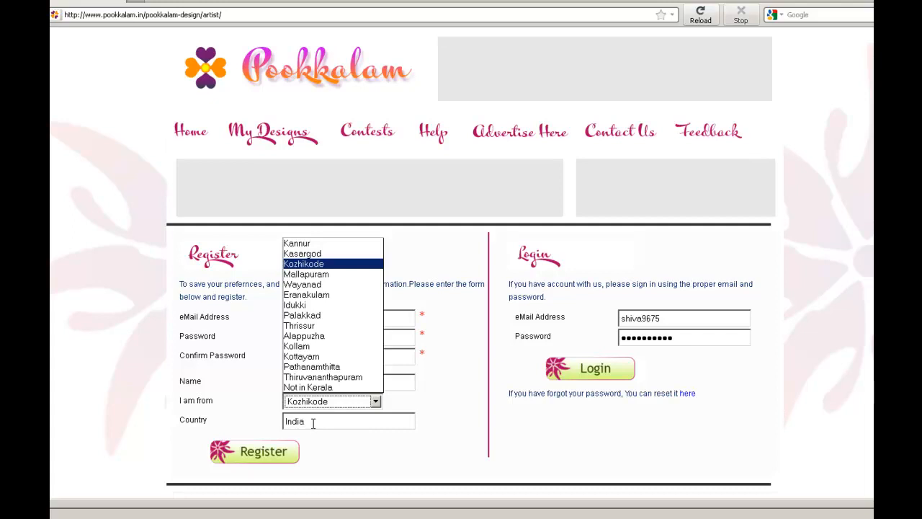
left_click(245, 455)
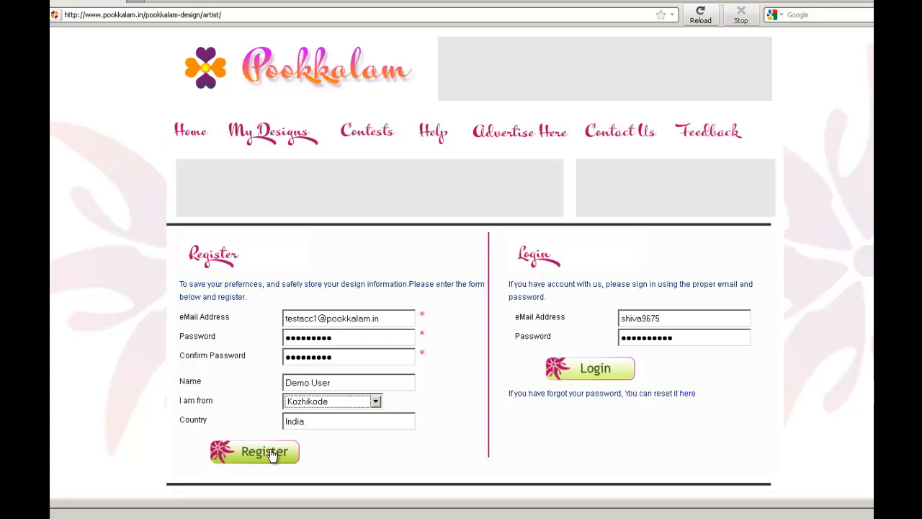
left_click(272, 454)
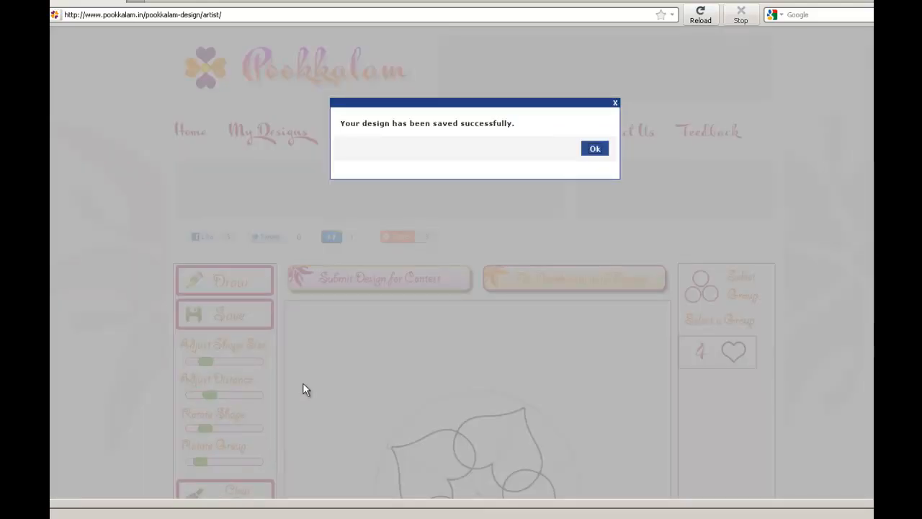
left_click(595, 149)
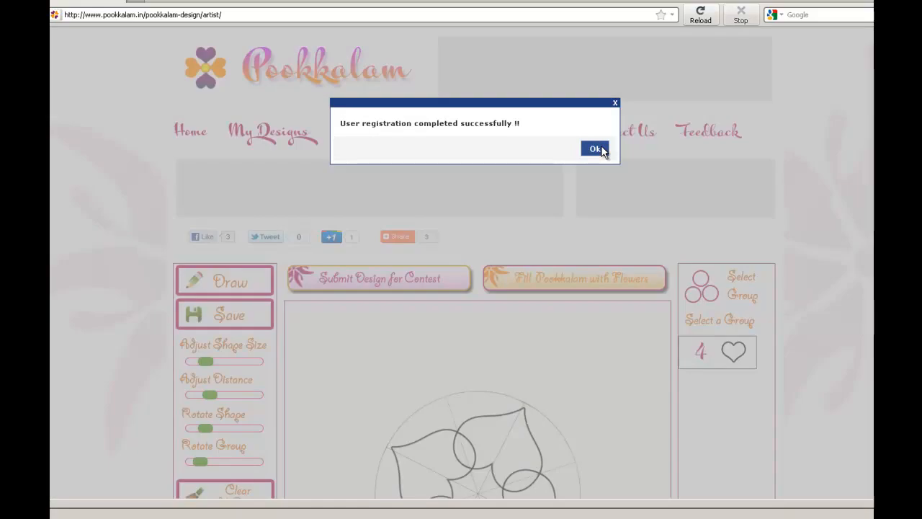
left_click(602, 150)
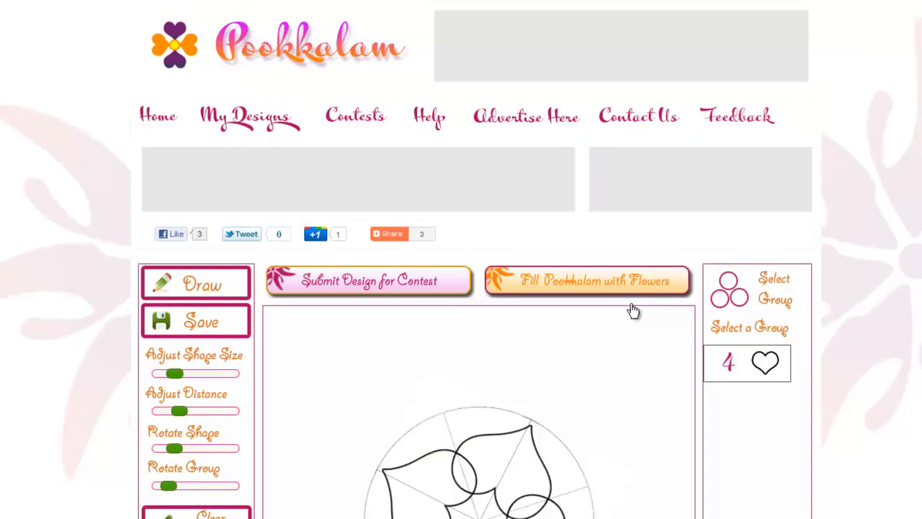
Submit the design for the contest and make it available to the public
left_click(380, 281)
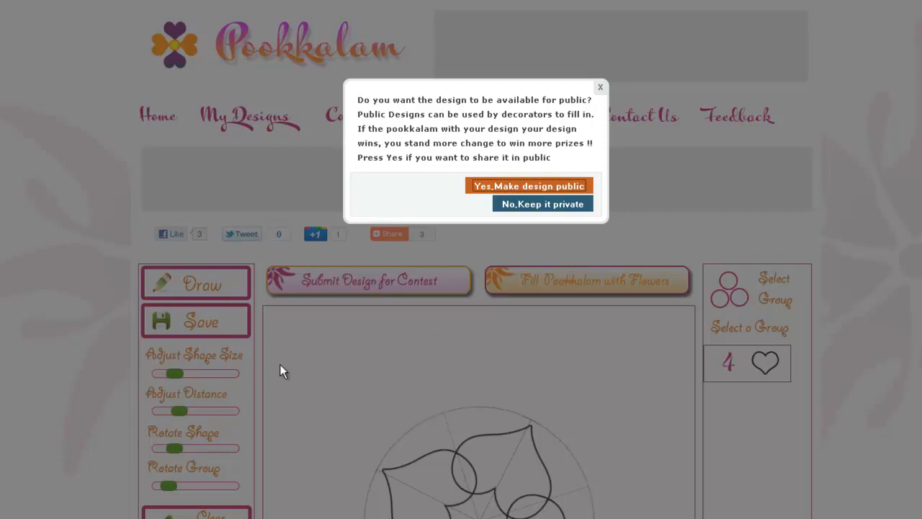
left_click(486, 188)
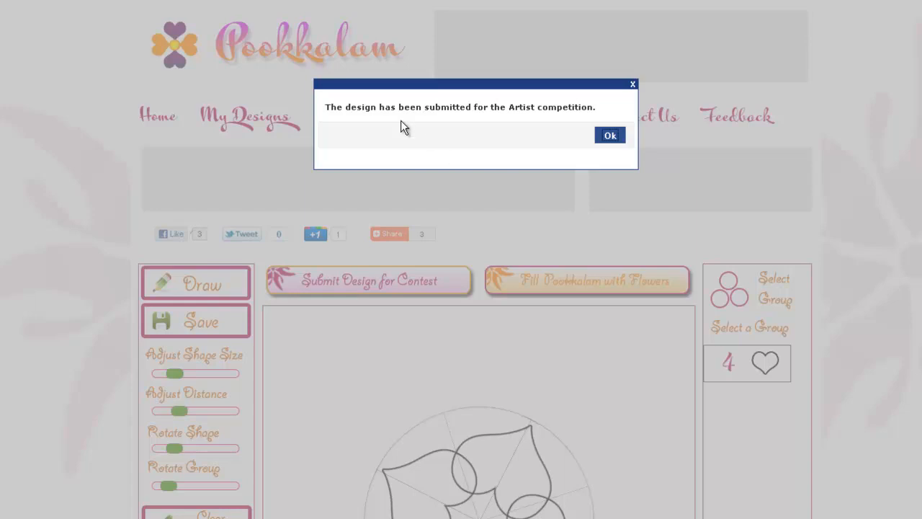
left_click(603, 141)
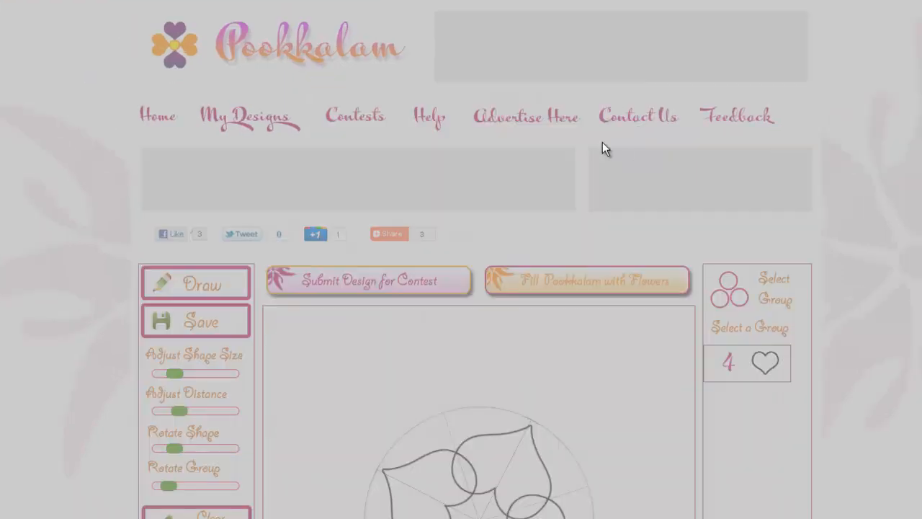